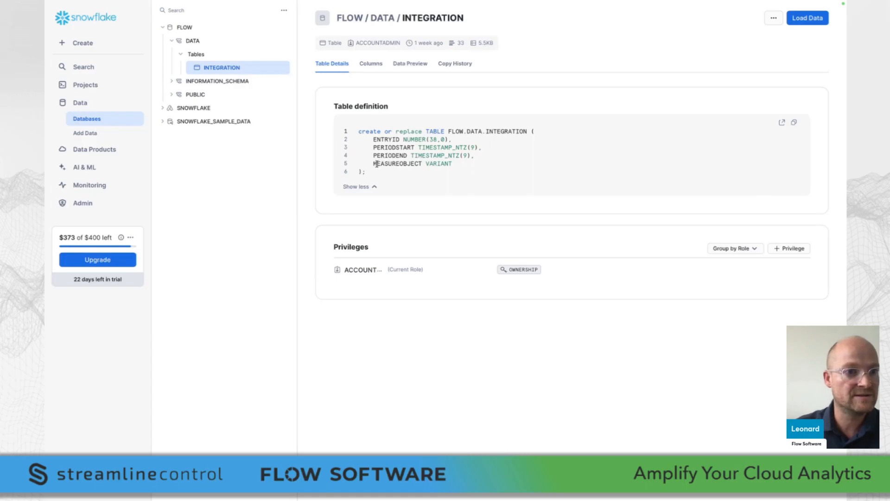
pyautogui.click(80, 87)
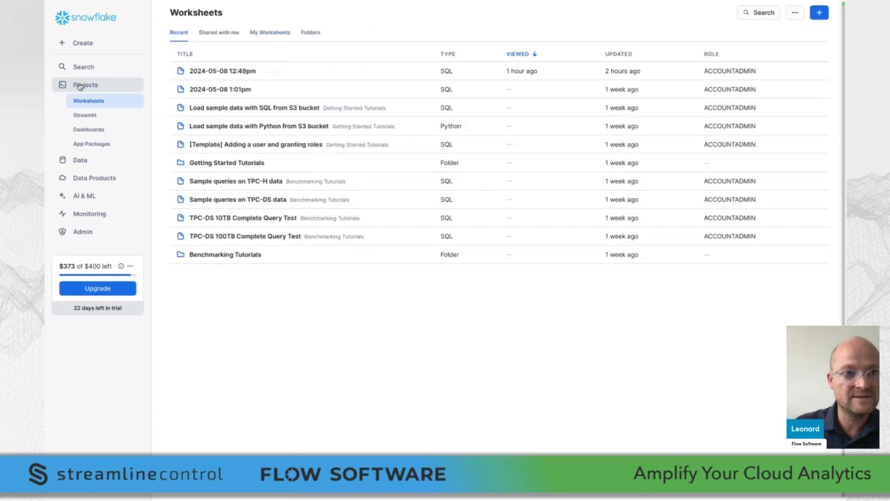
pyautogui.click(240, 72)
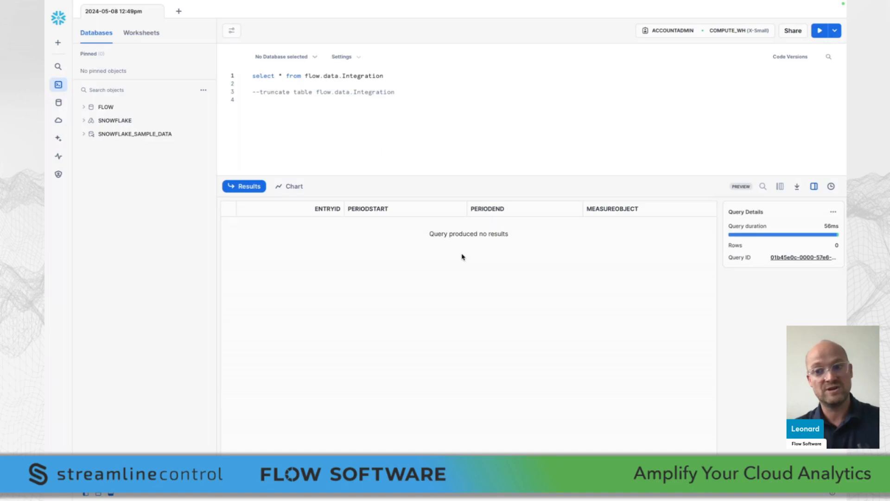
# Switch to FLOW and look through the configured data sources, leaving their list collapsed
pyautogui.hotkey('ctrl', 'Right')
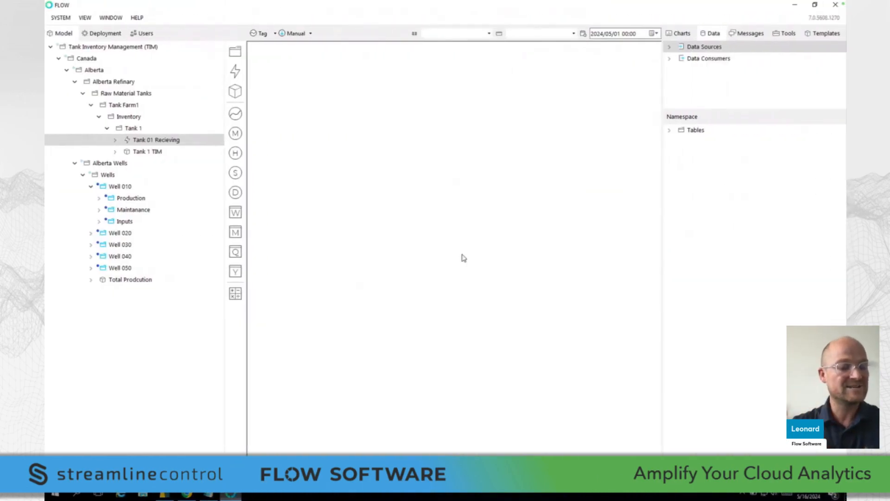
pyautogui.click(670, 47)
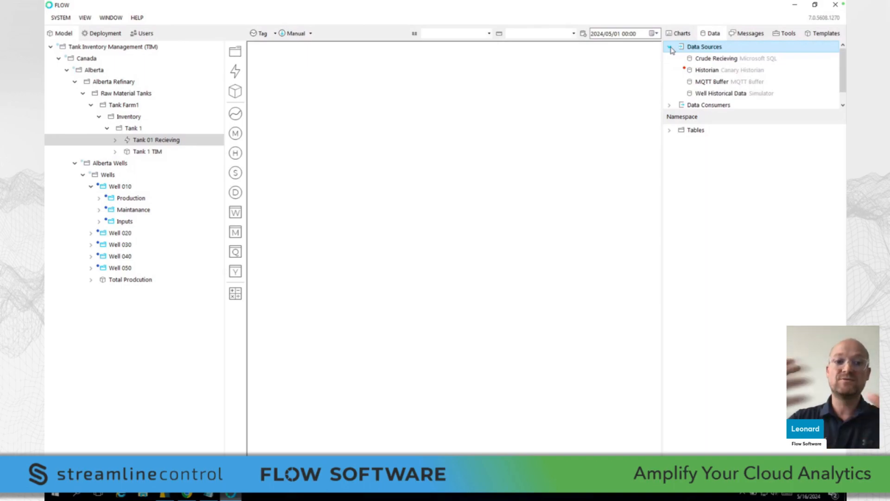
pyautogui.click(670, 47)
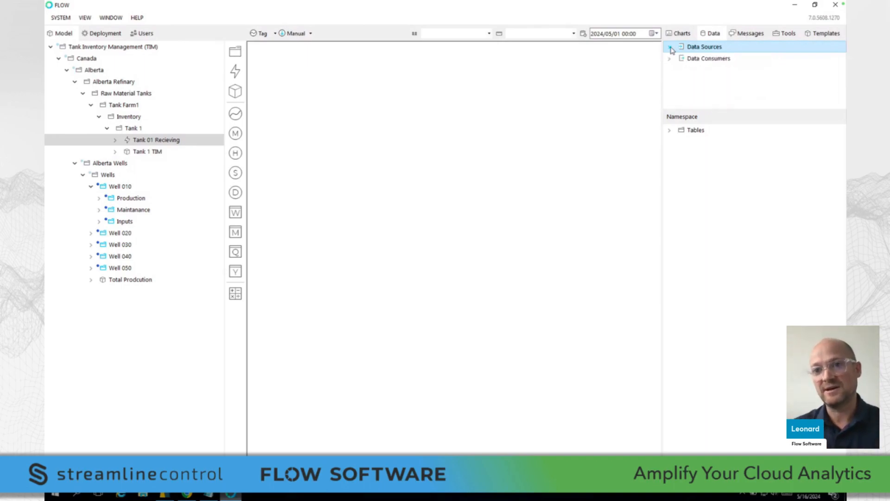
# Expand the data consumers and review the types available for a new consumer, such as Microsoft, Canary and MQTT, without adding one
pyautogui.click(683, 60)
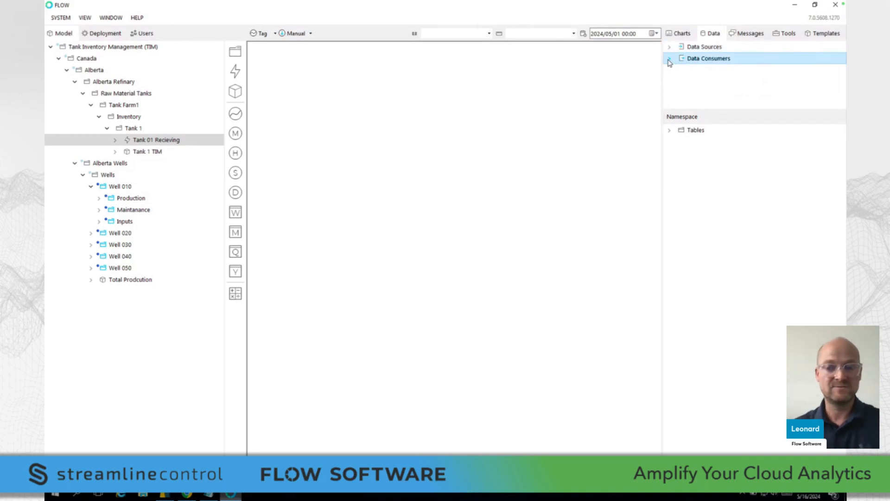
pyautogui.click(670, 59)
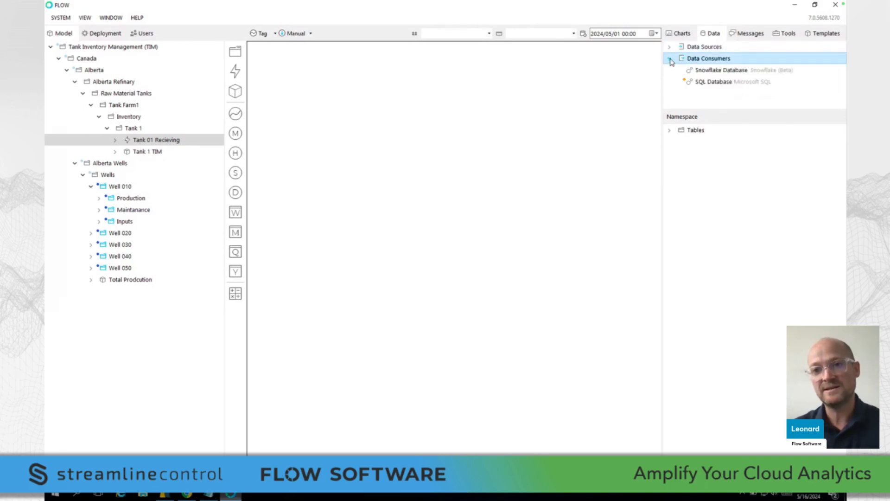
pyautogui.rightClick(695, 60)
pyautogui.moveTo(708, 64)
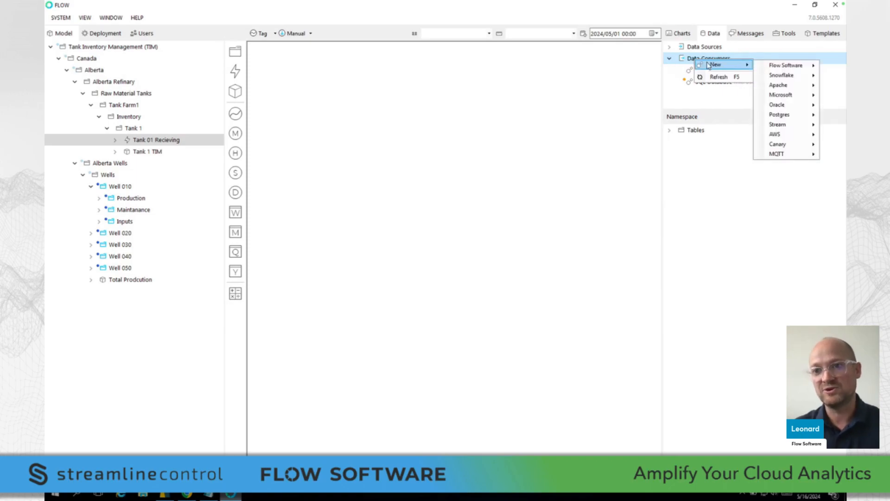
pyautogui.moveTo(782, 98)
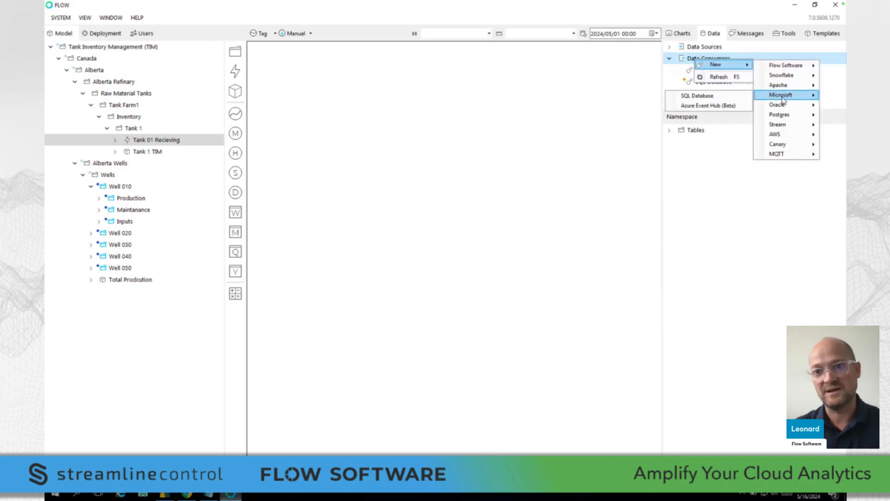
pyautogui.moveTo(793, 135)
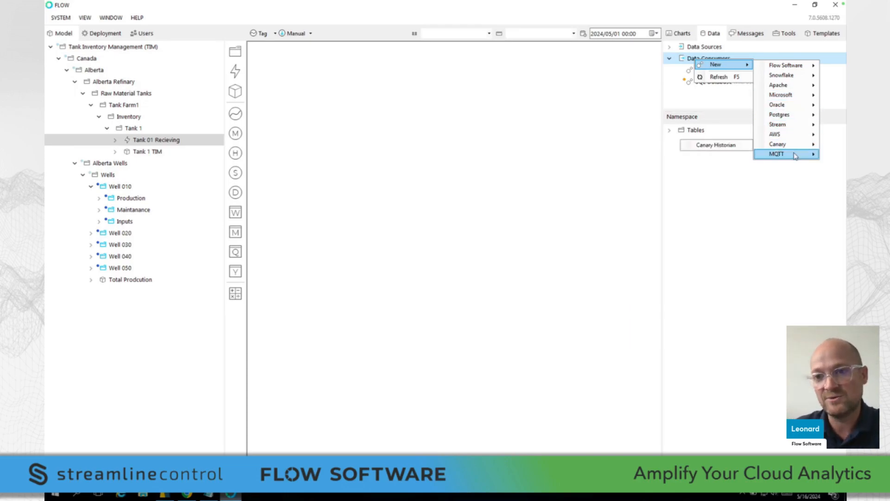
pyautogui.moveTo(794, 159)
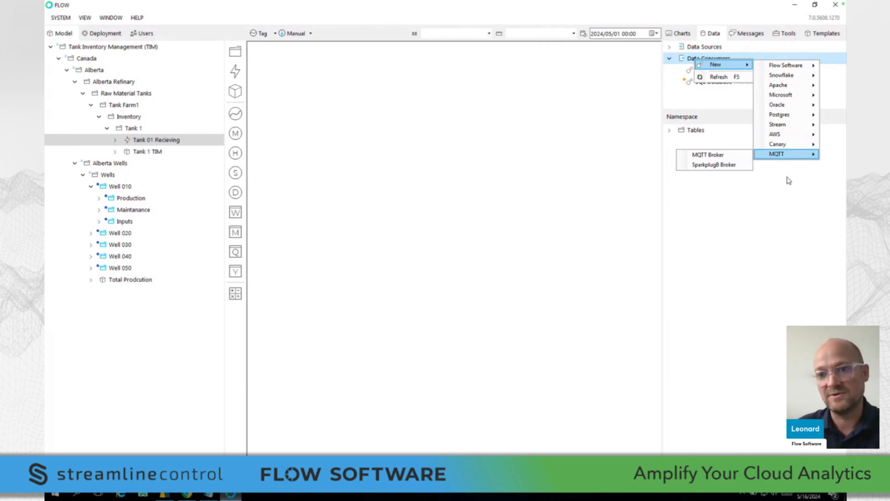
pyautogui.click(774, 199)
# Examine the Snowflake Database consumer's namespace down to the columns of its DATA.INTEGRATION table
pyautogui.click(716, 72)
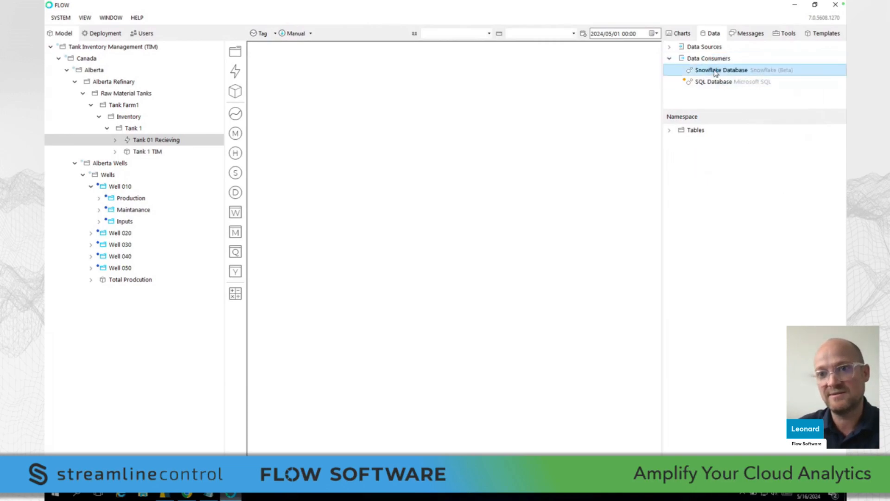
pyautogui.click(670, 131)
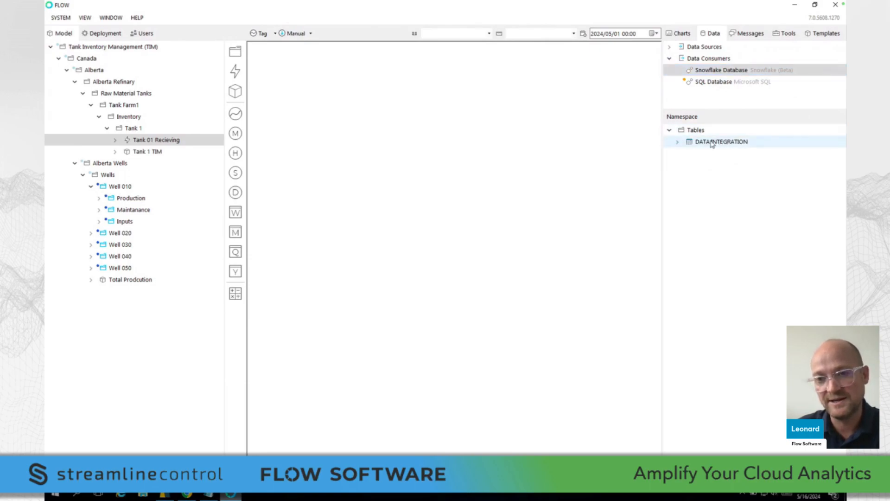
pyautogui.click(677, 142)
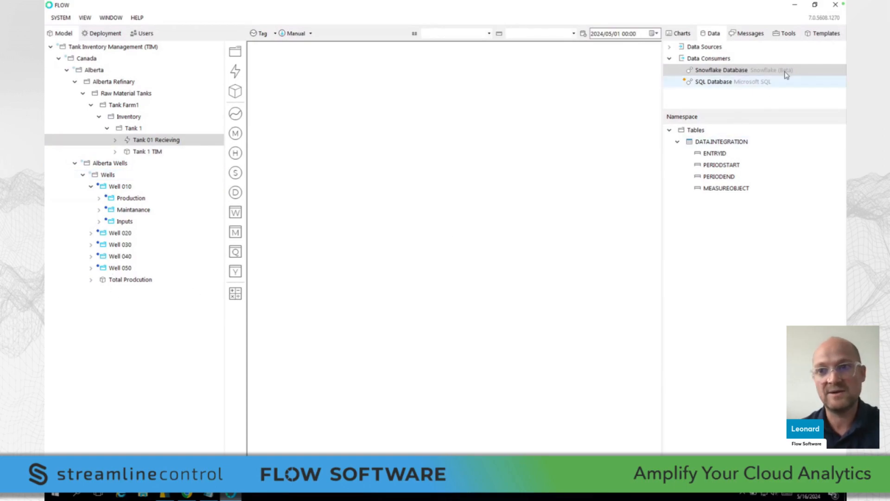
# Open the 2 hour Regression measure of the Well xx Prediction template, under Well xx Production
pyautogui.click(816, 35)
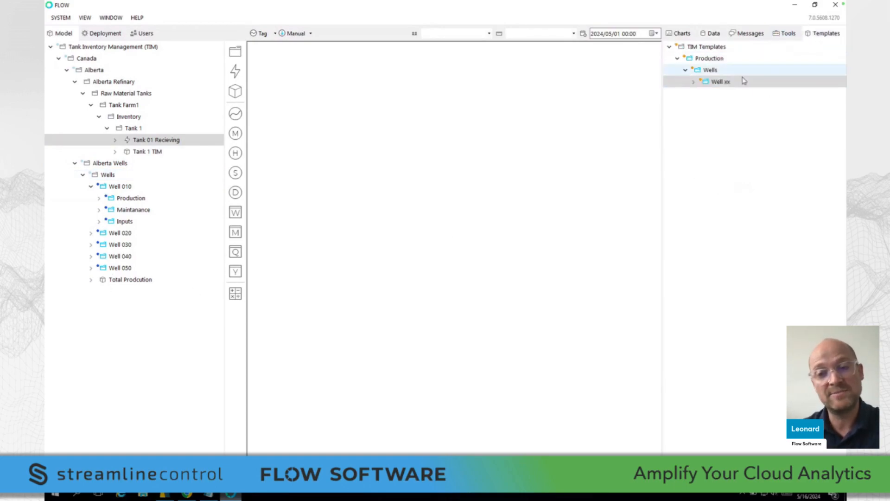
pyautogui.click(693, 83)
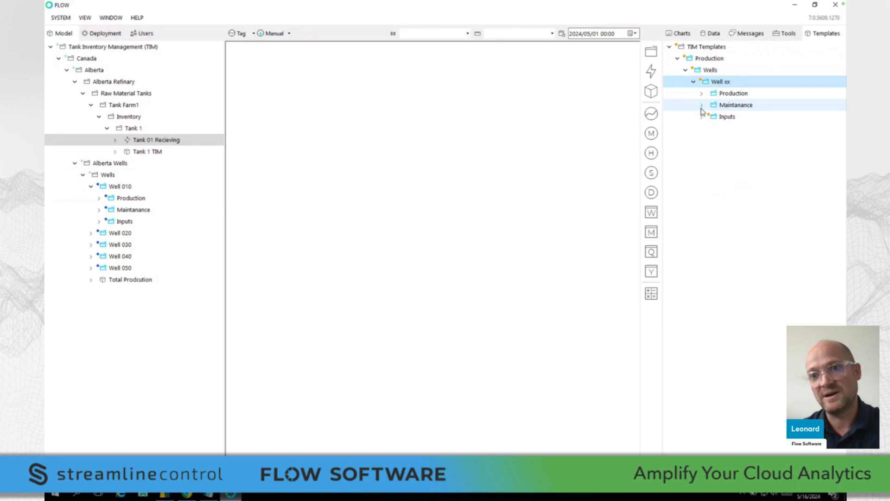
pyautogui.click(702, 94)
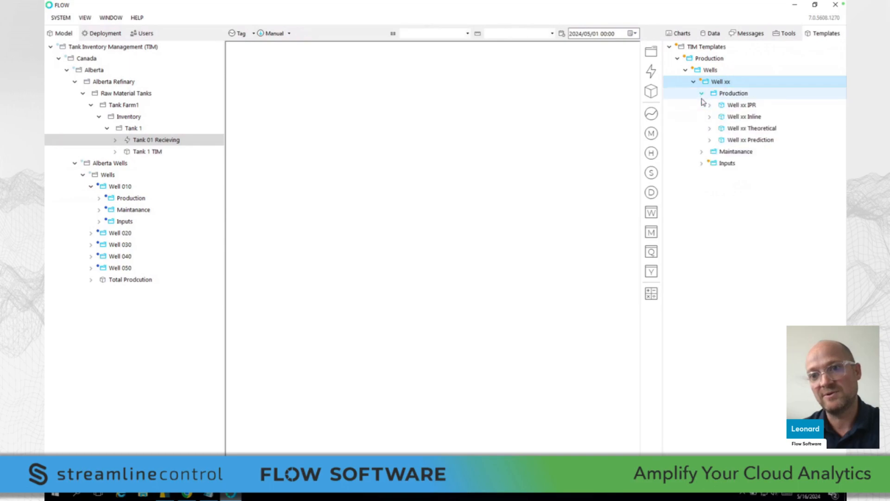
pyautogui.click(710, 140)
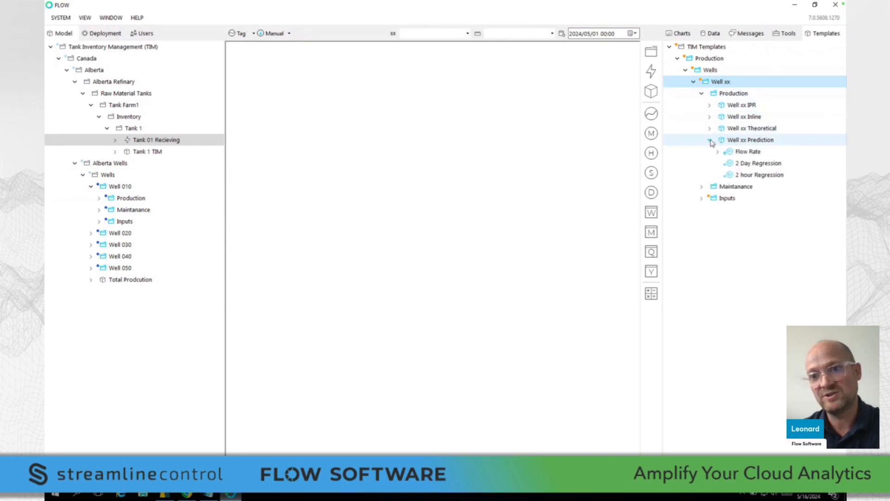
pyautogui.doubleClick(751, 178)
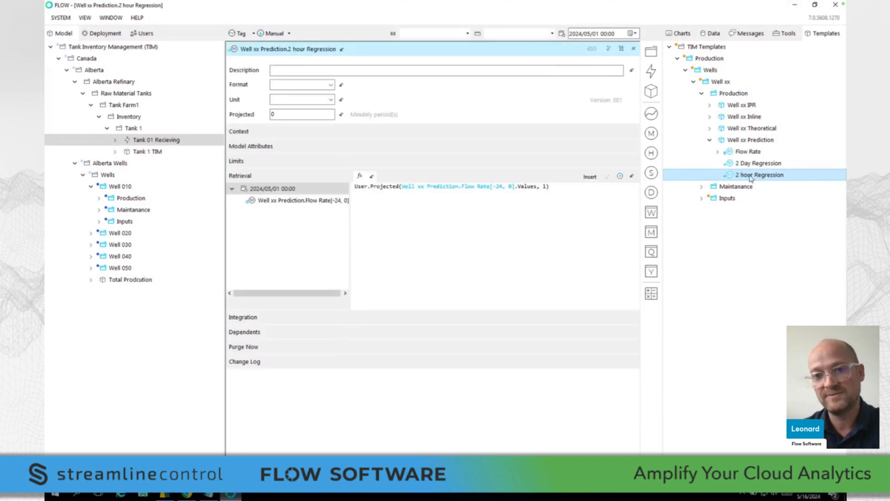
# Add the Snowflake Database consumer to the template measure's Production integration, narrow the consumer column, and close the editor
pyautogui.click(278, 180)
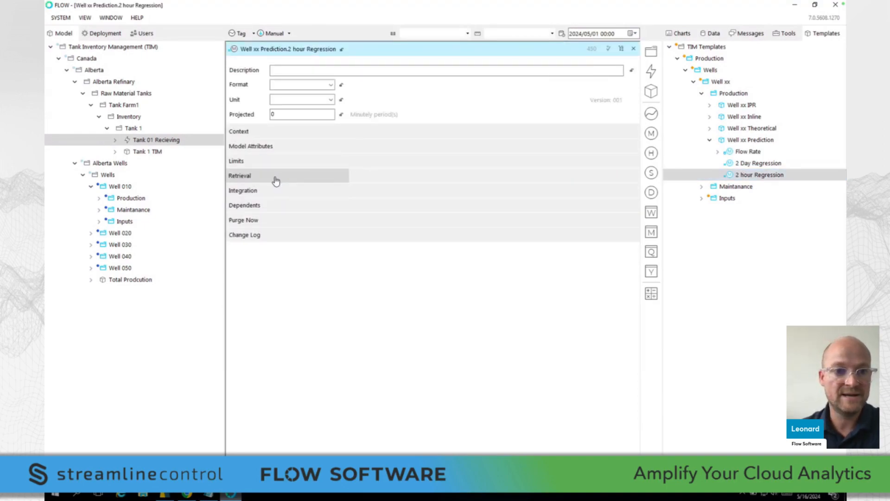
pyautogui.click(249, 191)
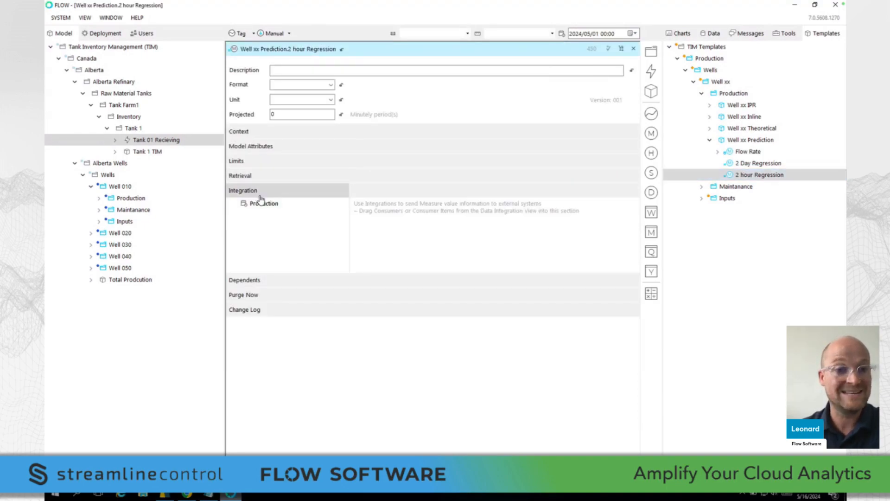
pyautogui.click(712, 37)
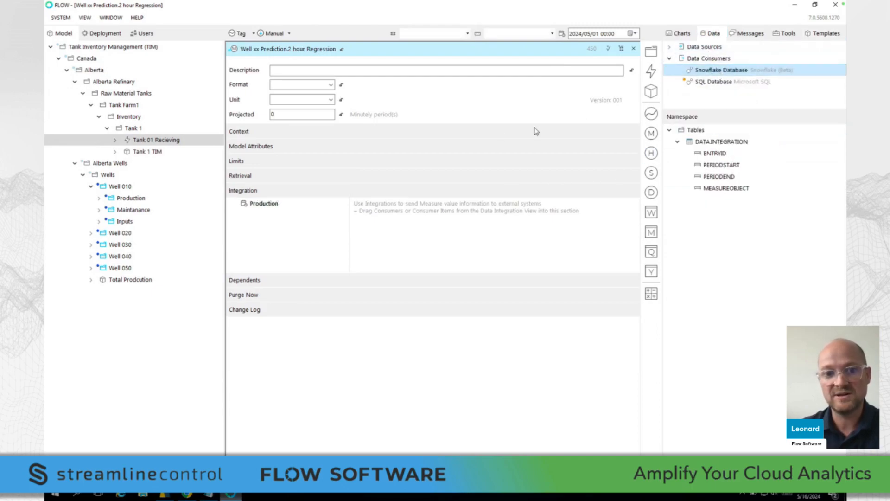
pyautogui.moveTo(275, 201); pyautogui.dragTo(267, 204)
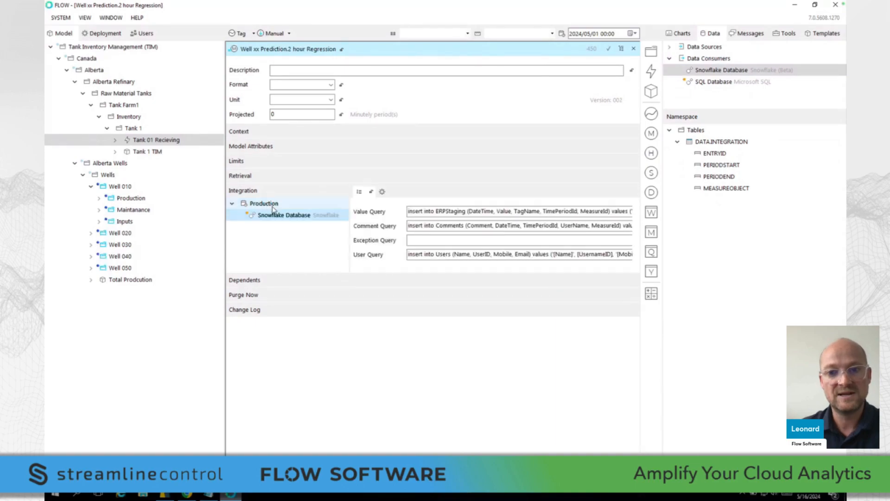
pyautogui.moveTo(349, 222); pyautogui.dragTo(307, 222)
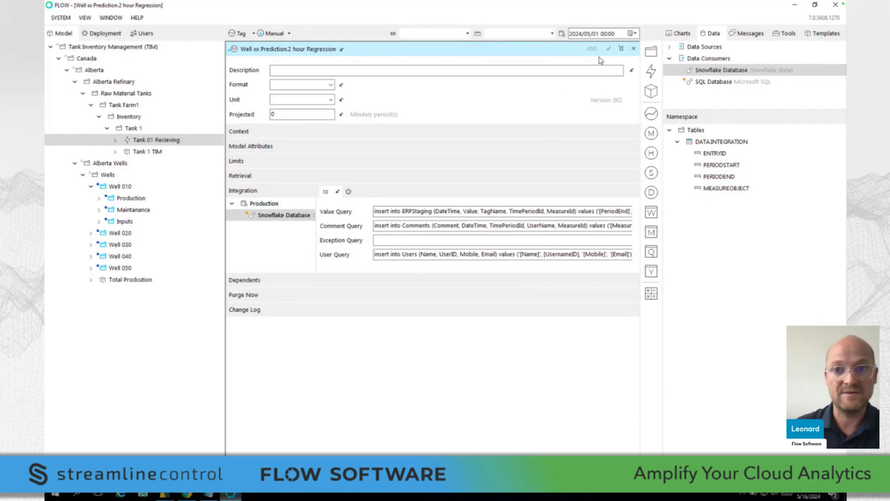
pyautogui.click(633, 49)
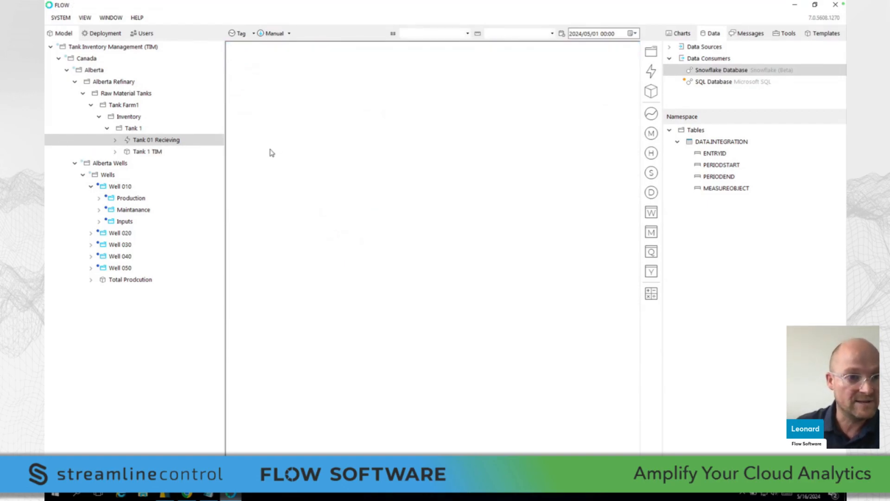
# Open the Regression 2 hours measure of Well 010 Prediction in the Alberta Wells model
pyautogui.click(103, 199)
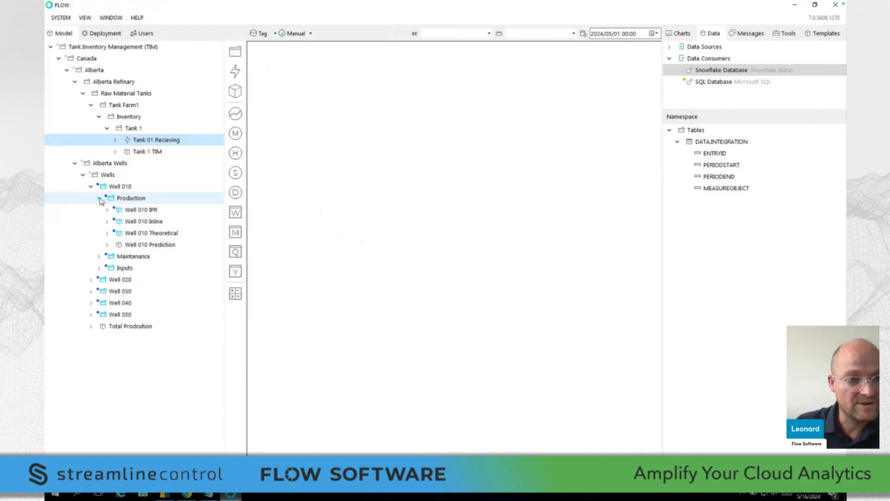
pyautogui.click(107, 246)
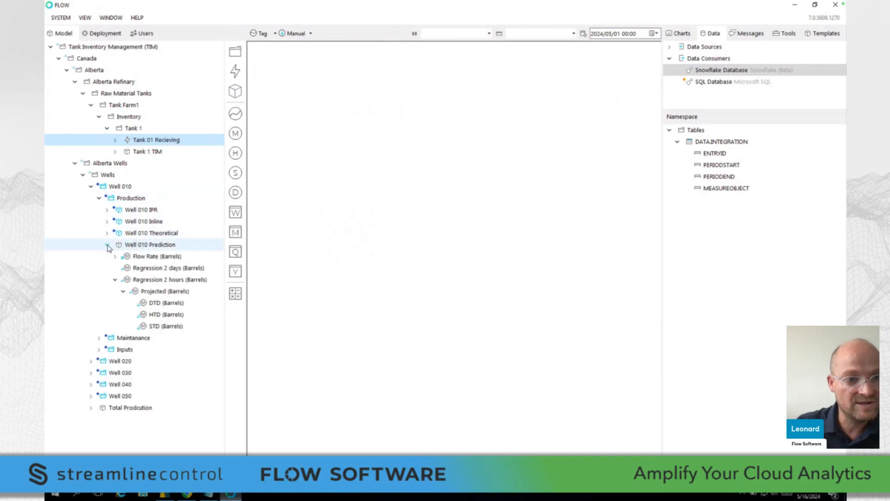
pyautogui.doubleClick(155, 280)
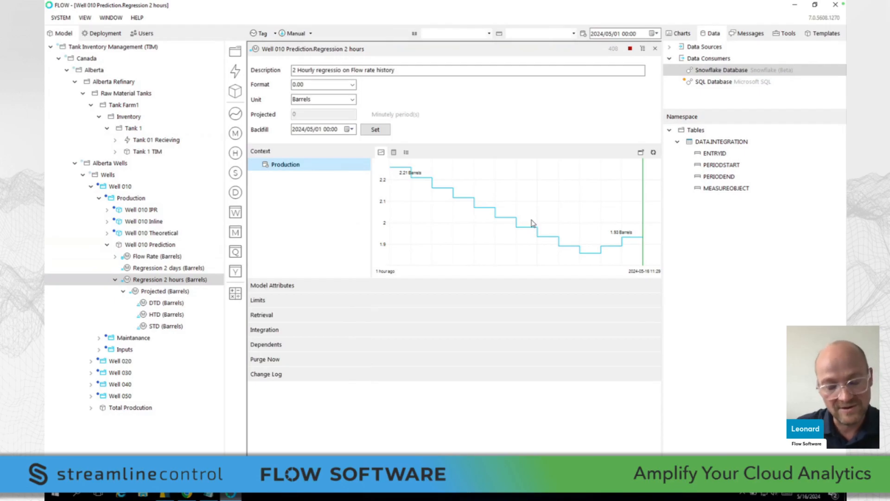
# Undeploy and redeploy the Snowflake Database integration of the Regression 2 hours measure
pyautogui.click(264, 330)
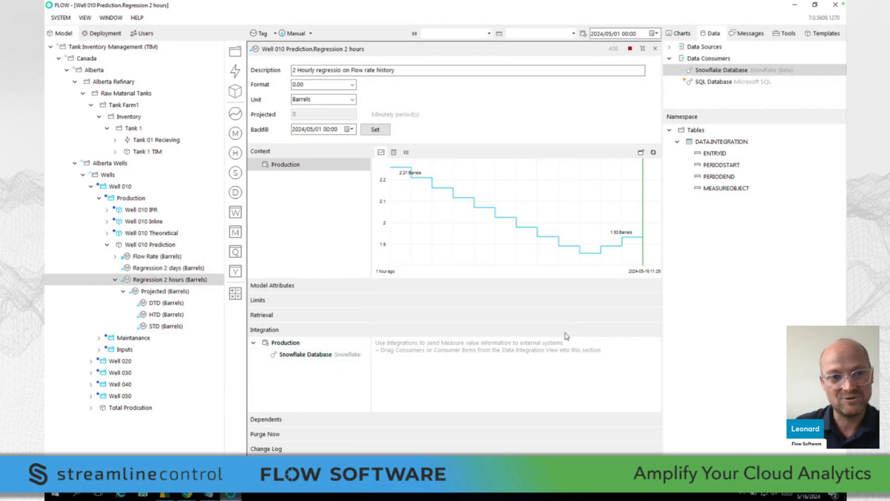
pyautogui.click(324, 355)
pyautogui.click(394, 331)
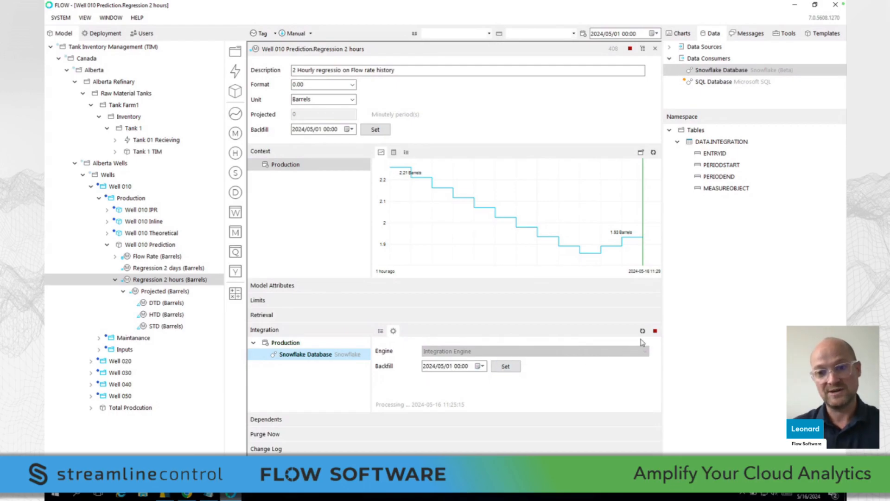
pyautogui.click(655, 332)
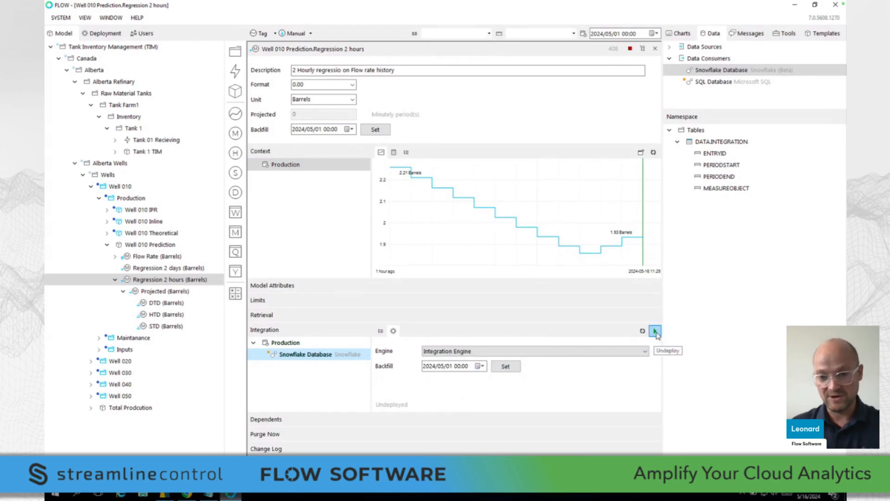
pyautogui.click(655, 333)
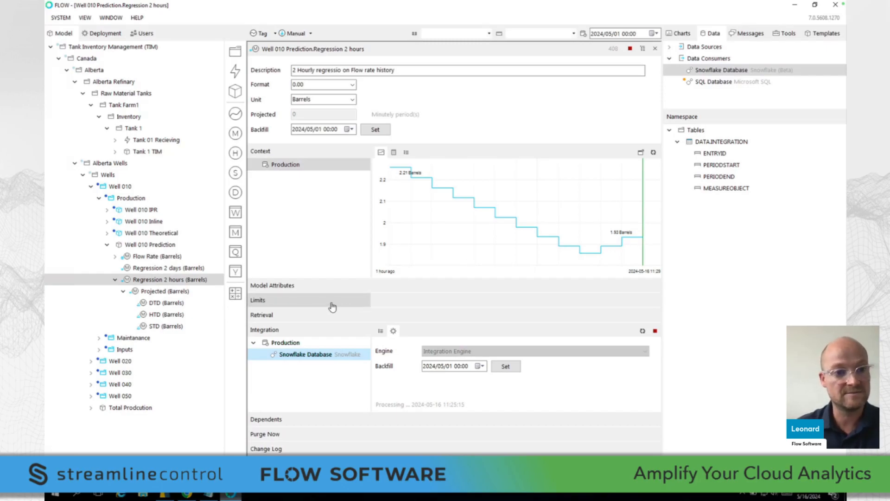
# Switch to Snowflake and run the worksheet's query selecting all rows from flow.data.Integration
pyautogui.moveTo(191, 497)
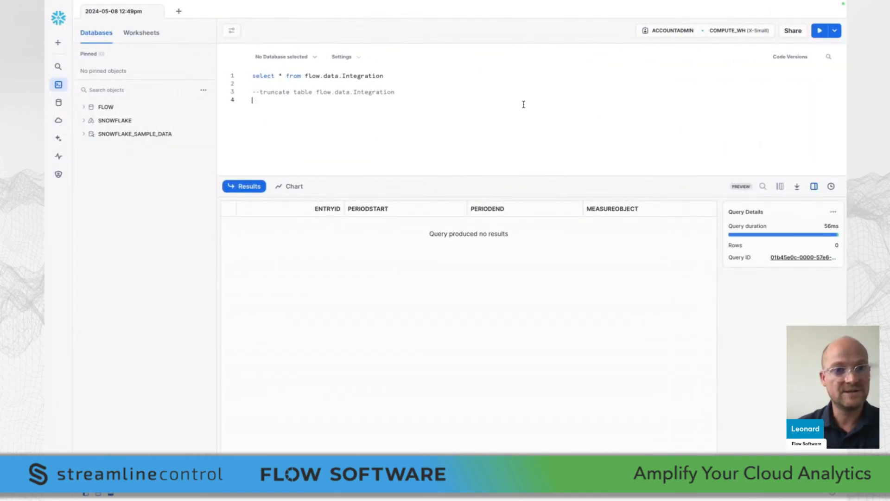
pyautogui.click(820, 31)
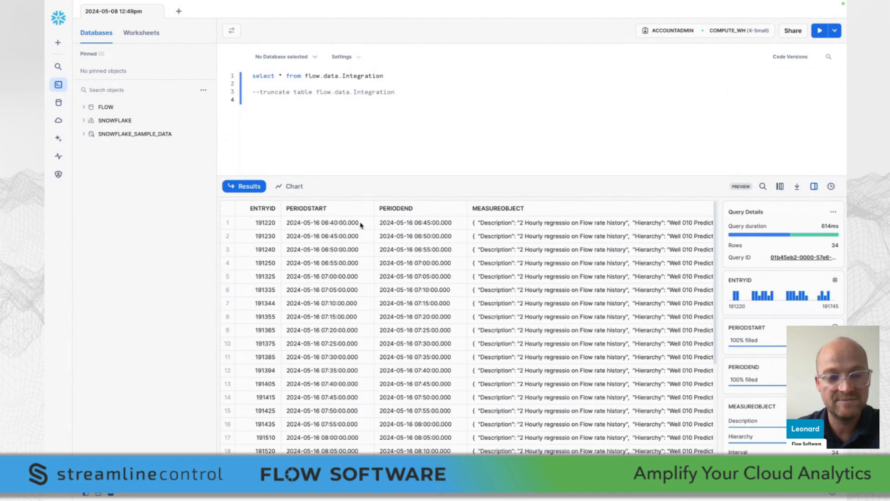
# Inspect the first row's MEASUREOBJECT content, including its interval, name, unit of measure and value
pyautogui.click(526, 227)
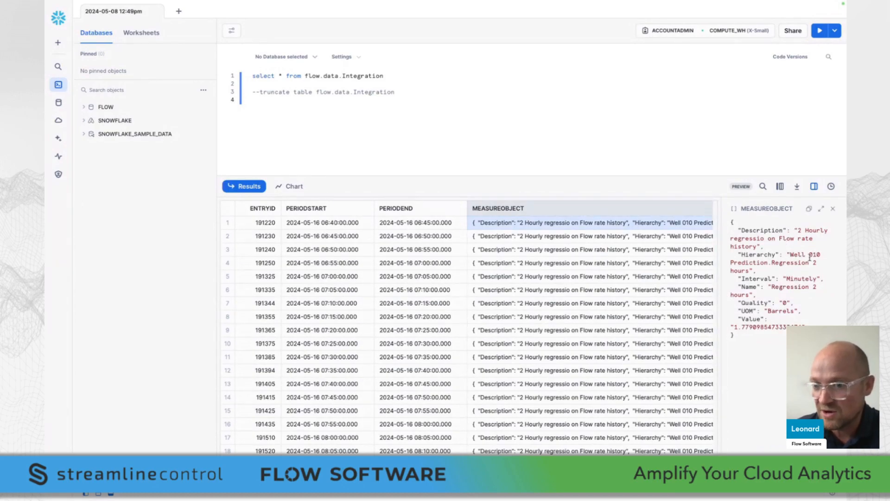
pyautogui.moveTo(740, 279); pyautogui.dragTo(783, 293)
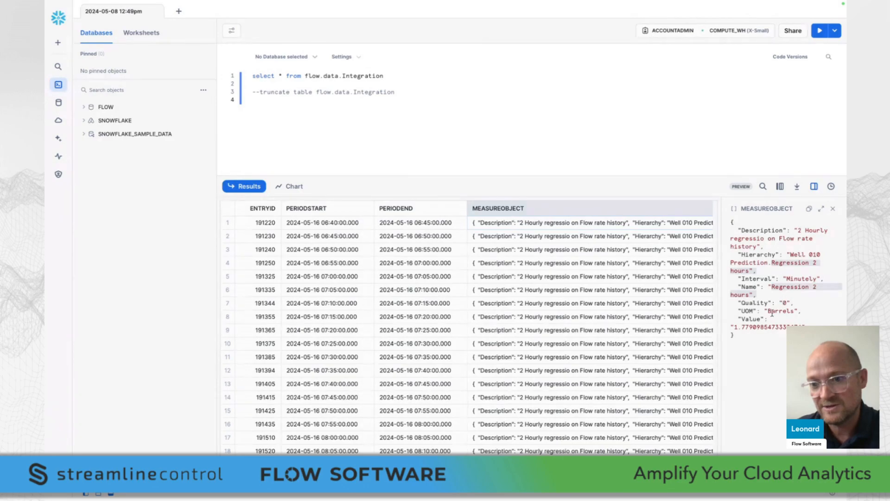
pyautogui.moveTo(765, 311); pyautogui.dragTo(794, 311)
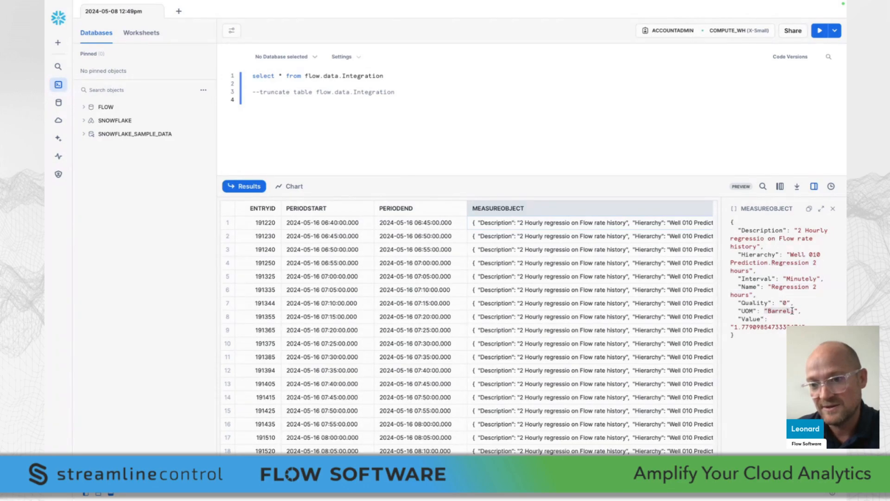
pyautogui.moveTo(742, 320); pyautogui.dragTo(798, 325)
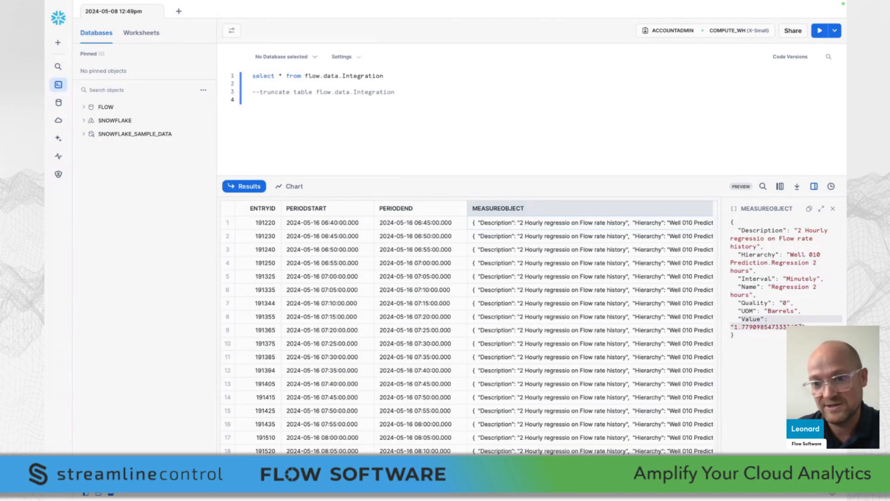